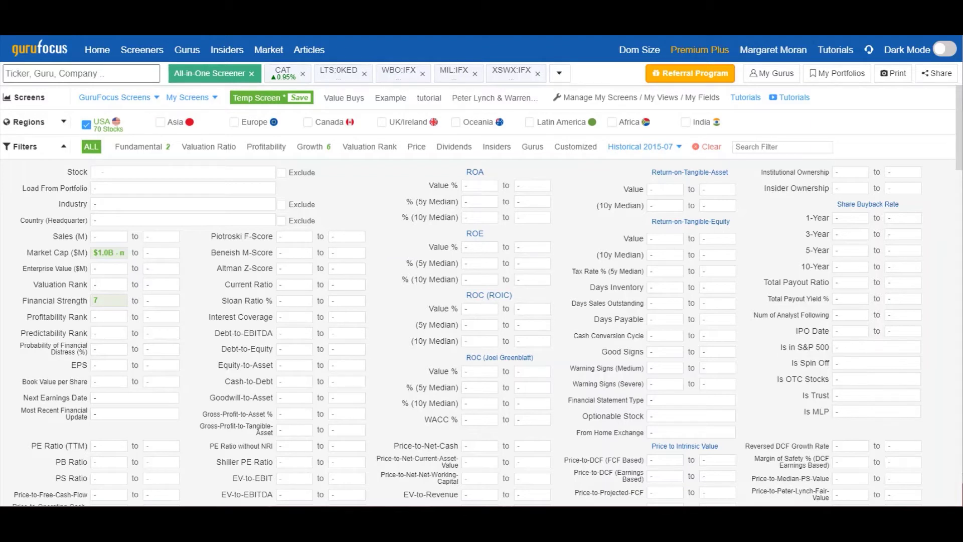
Show the Growth filters: 10% minimum 1-, 3- and 5-year revenue and EPS growth.
left_click(301, 148)
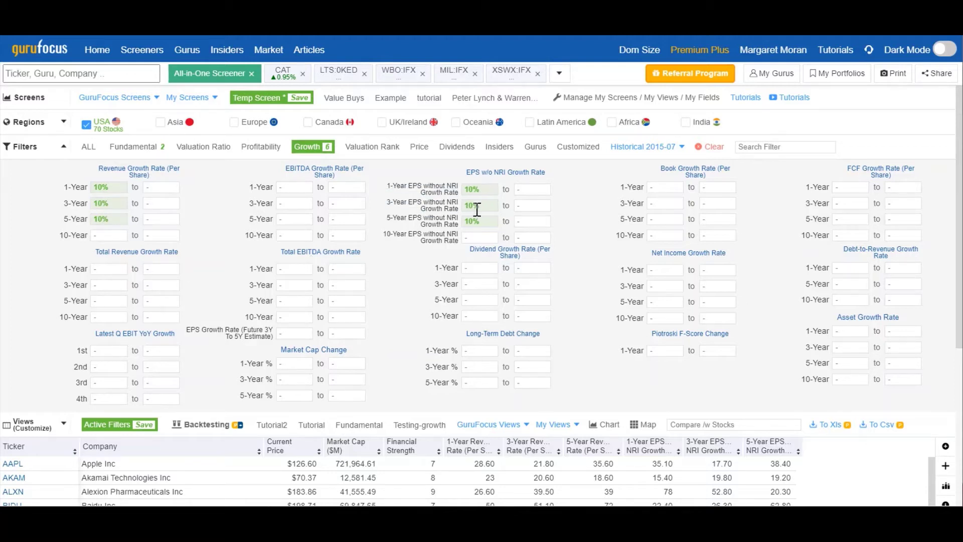
Switch back to the Fundamental filters with the $1.0B market cap and Financial Strength 7 criteria.
left_click(122, 153)
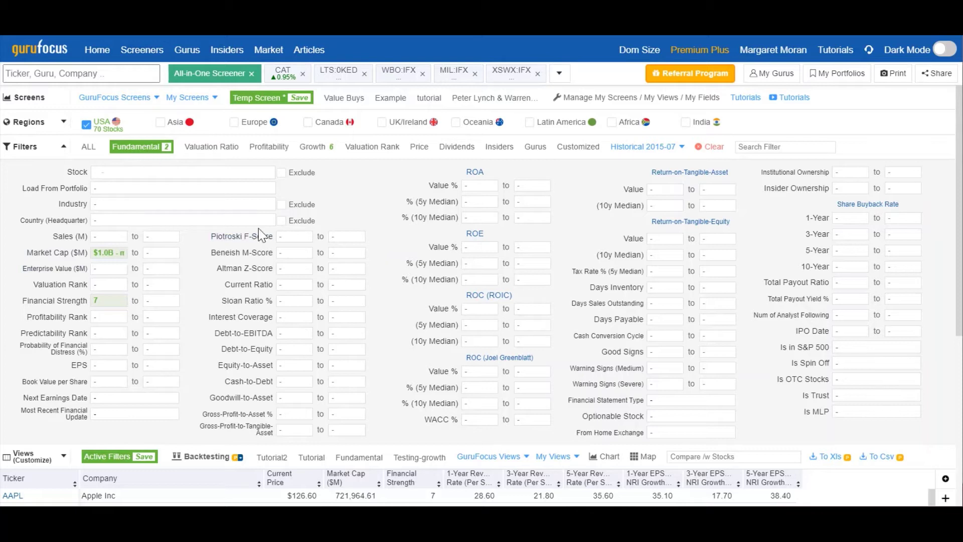
scroll(259, 230, "down", 1)
scroll(258, 228, "down", 5)
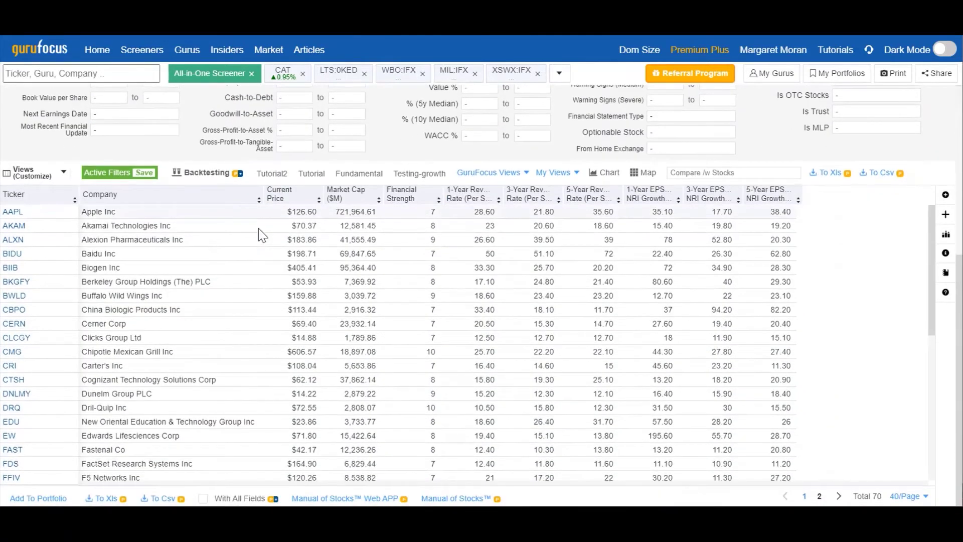
scroll(260, 233, "down", 5)
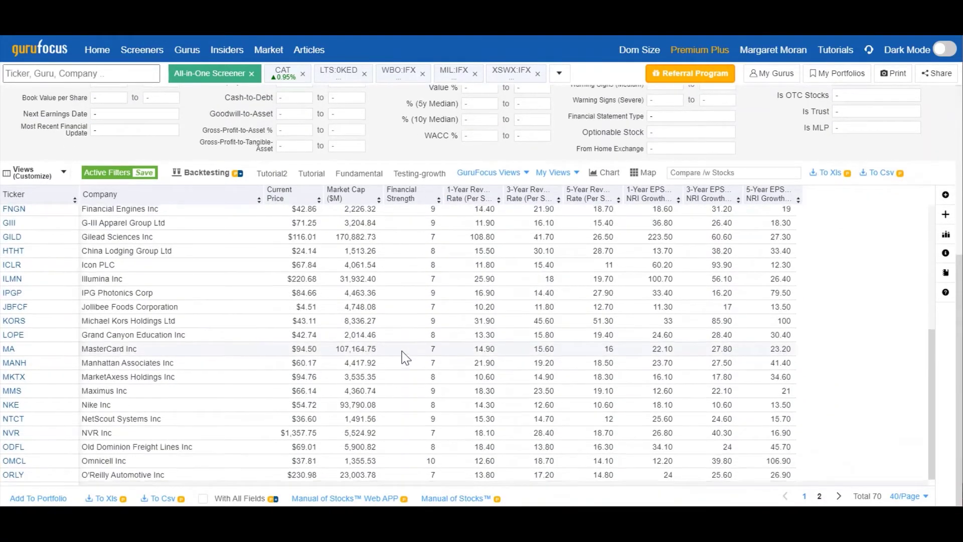
scroll(405, 358, "up", 3)
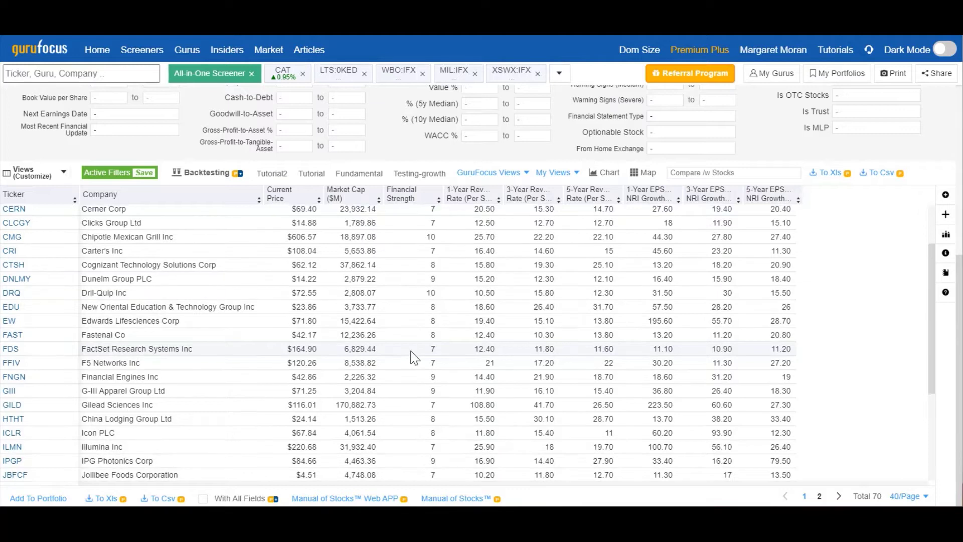
scroll(415, 358, "up", 10)
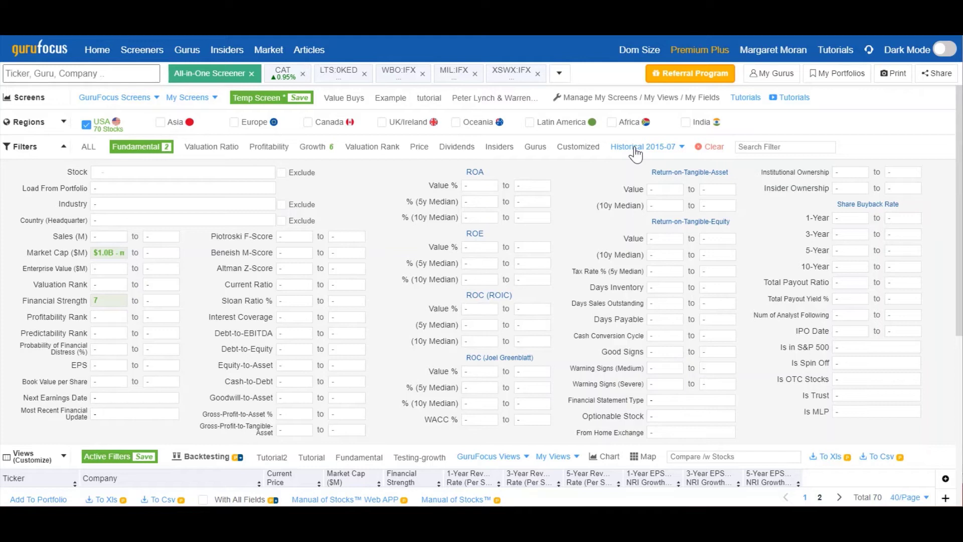
left_click(636, 153)
scroll(658, 245, "down", 10)
scroll(657, 245, "down", 20)
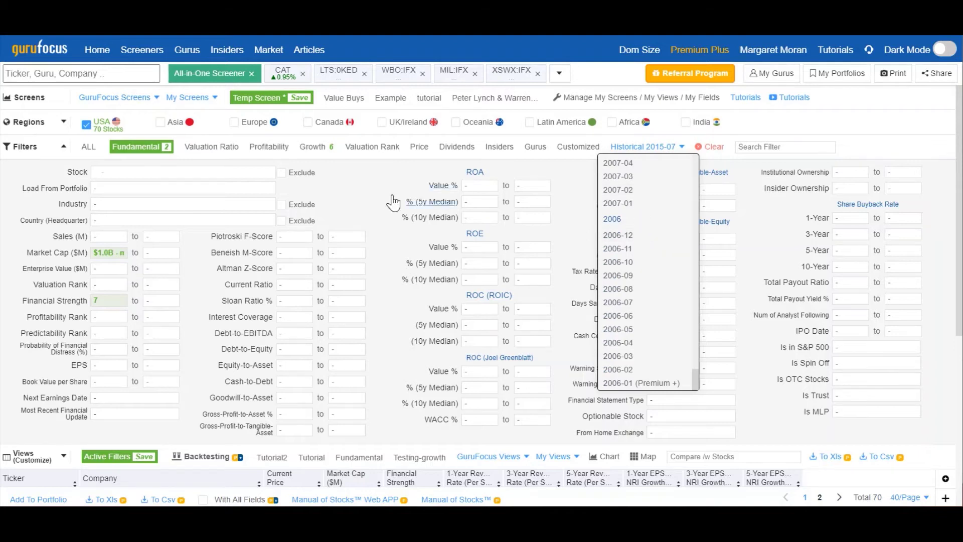
left_click(410, 192)
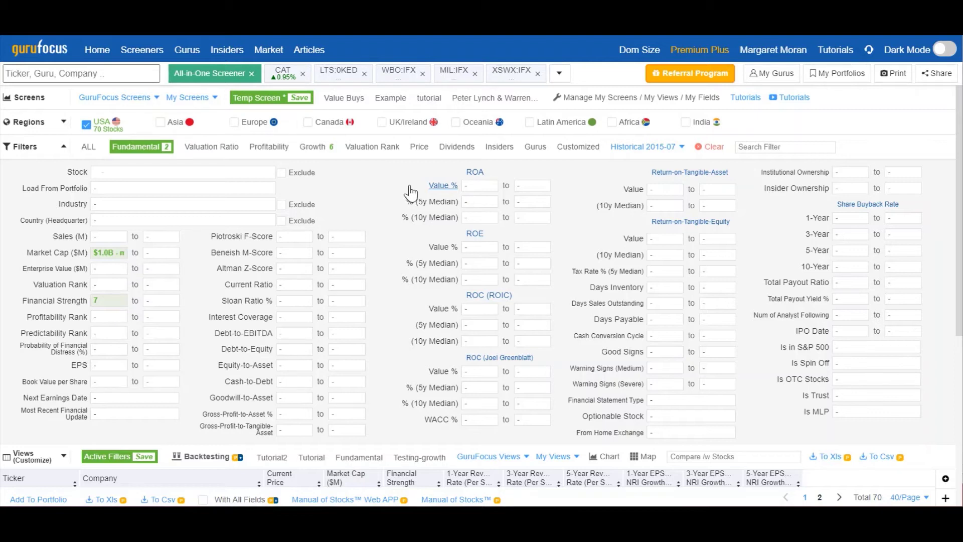
scroll(391, 266, "down", 5)
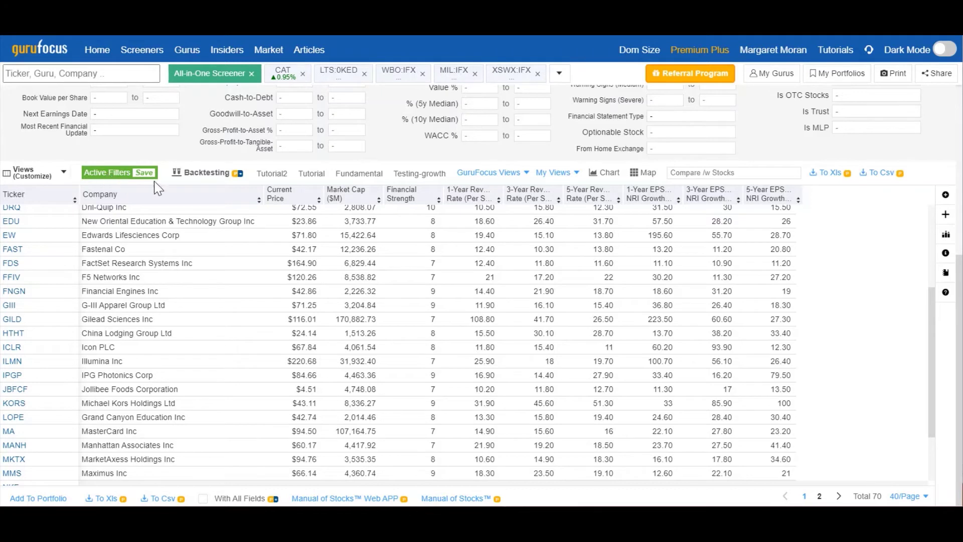
Set up a backtest holding 20 stocks ranked by Financial Strength, descending.
left_click(181, 174)
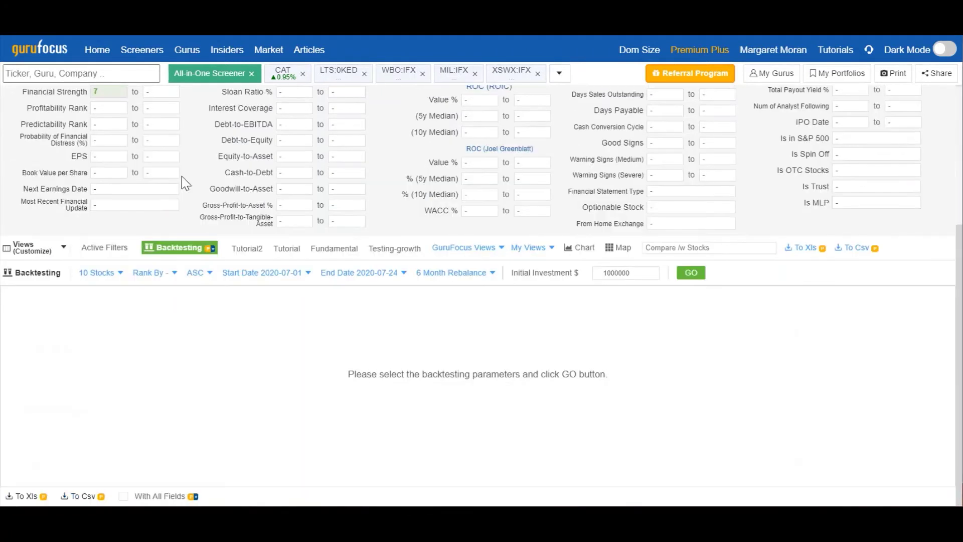
left_click(113, 277)
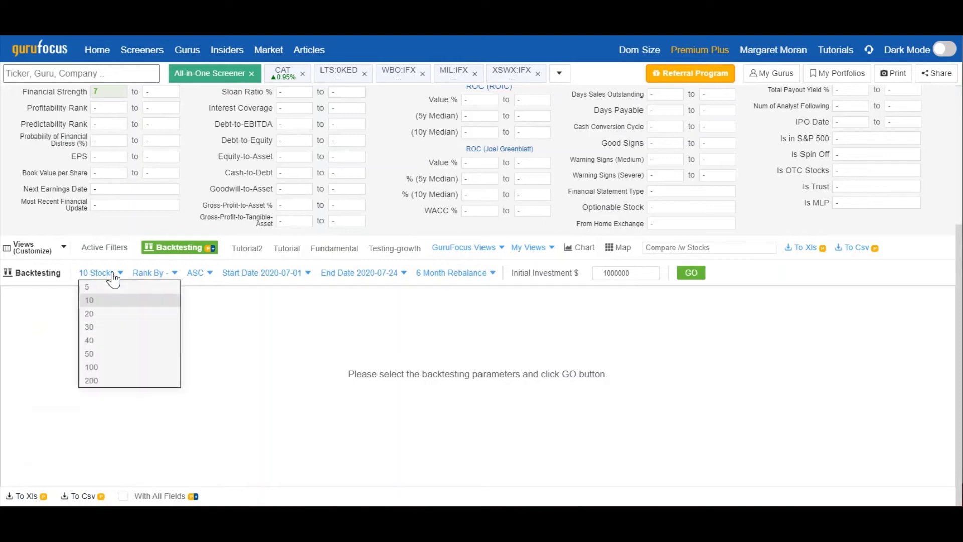
left_click(105, 317)
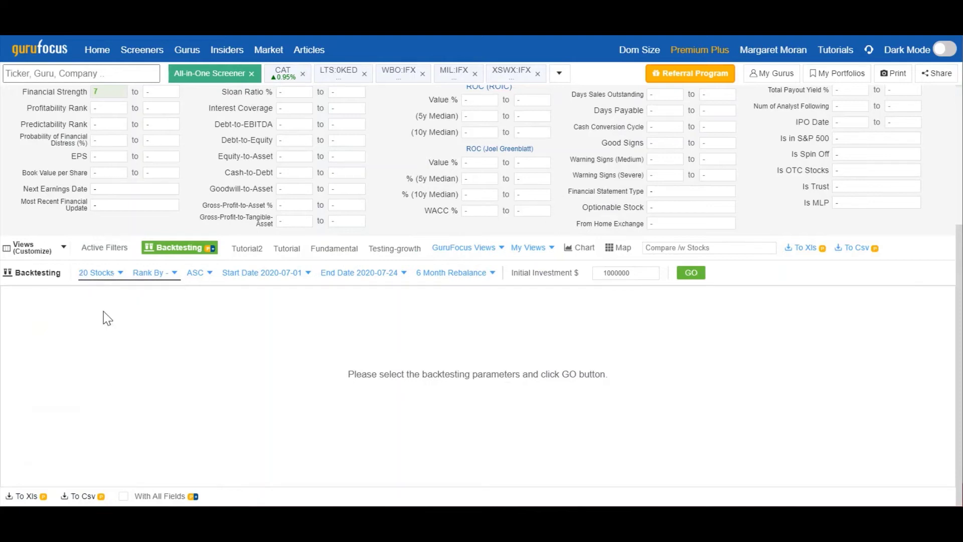
left_click(144, 277)
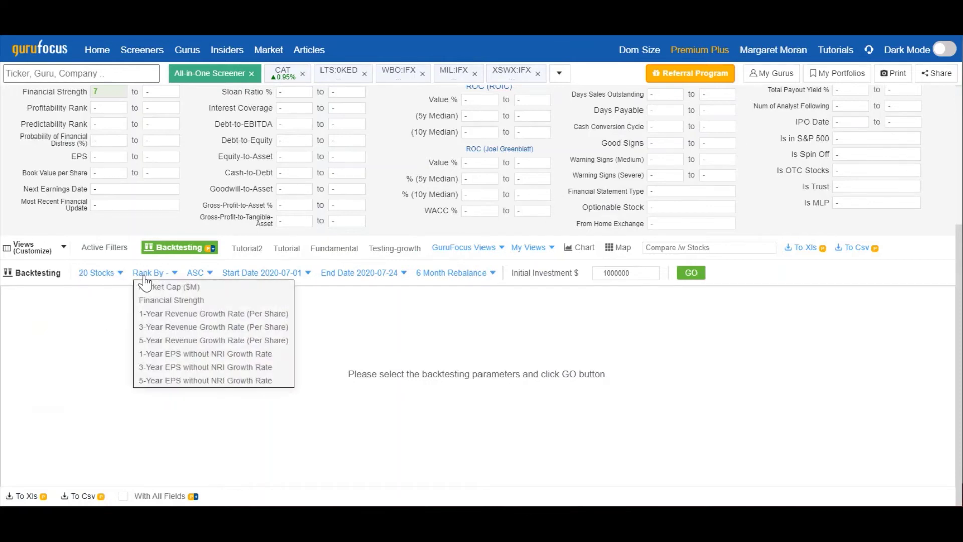
left_click(158, 301)
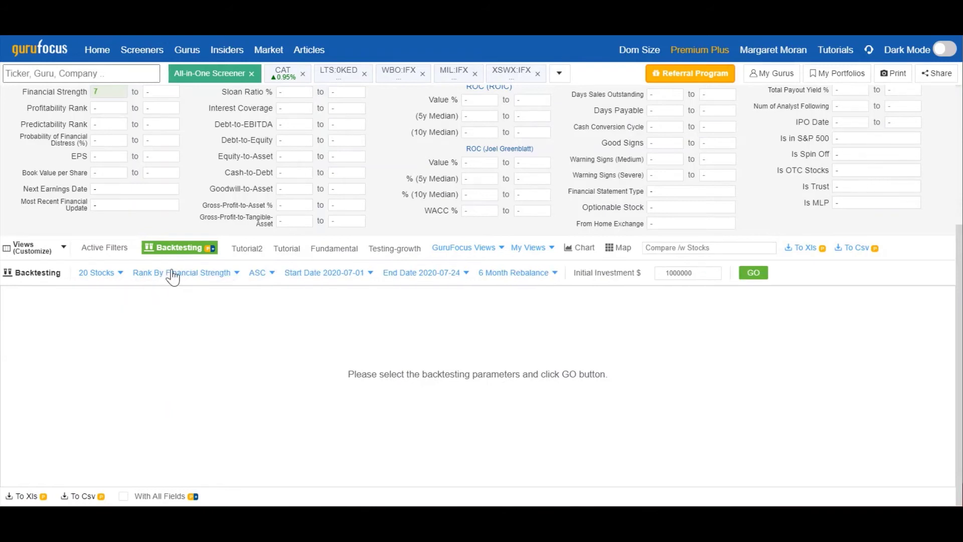
left_click(256, 274)
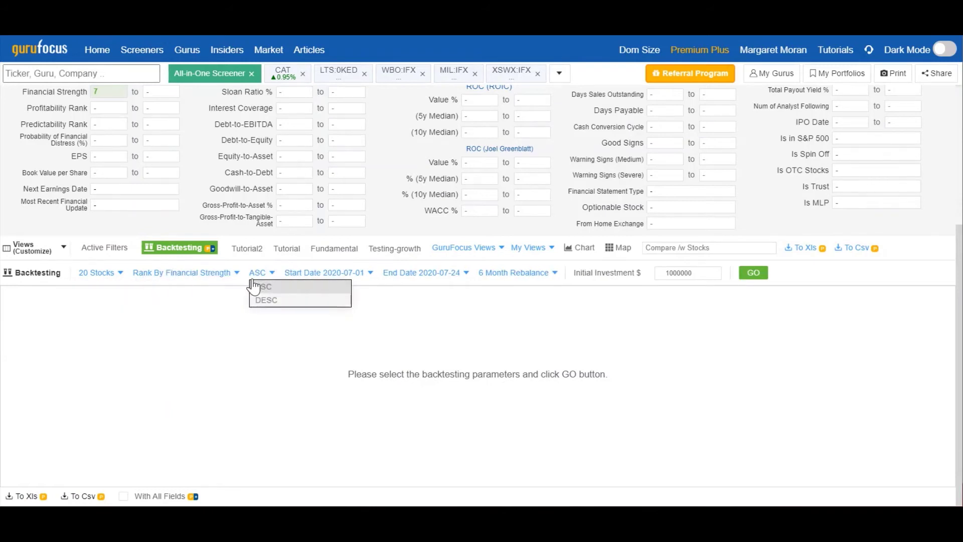
left_click(273, 302)
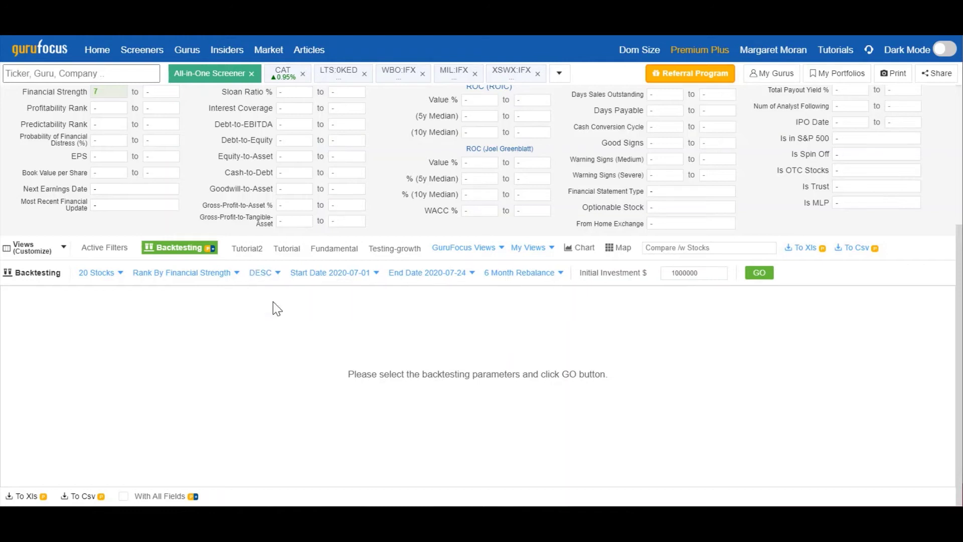
Set the backtest start date to 2015-07-01 and run it.
left_click(314, 275)
scroll(343, 333, "down", 12)
scroll(342, 335, "down", 3)
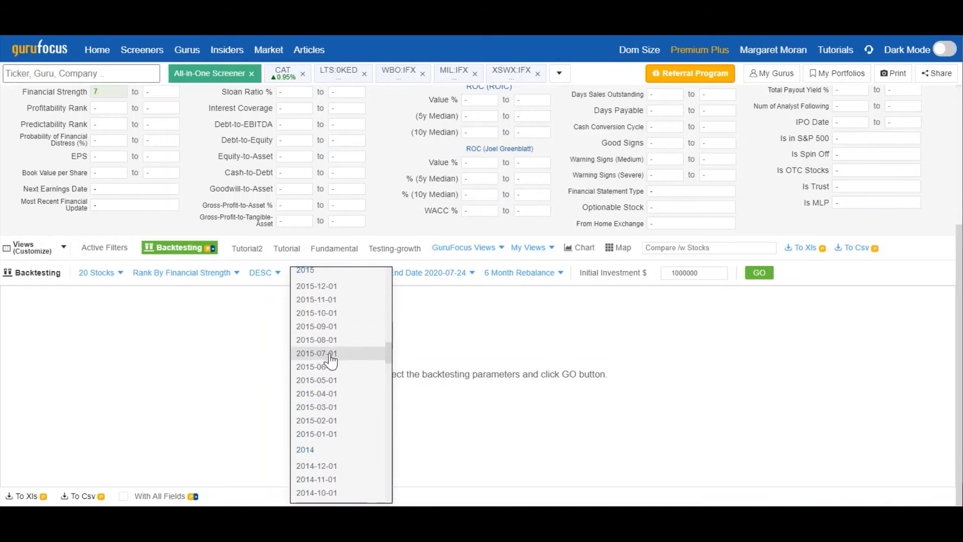
left_click(330, 353)
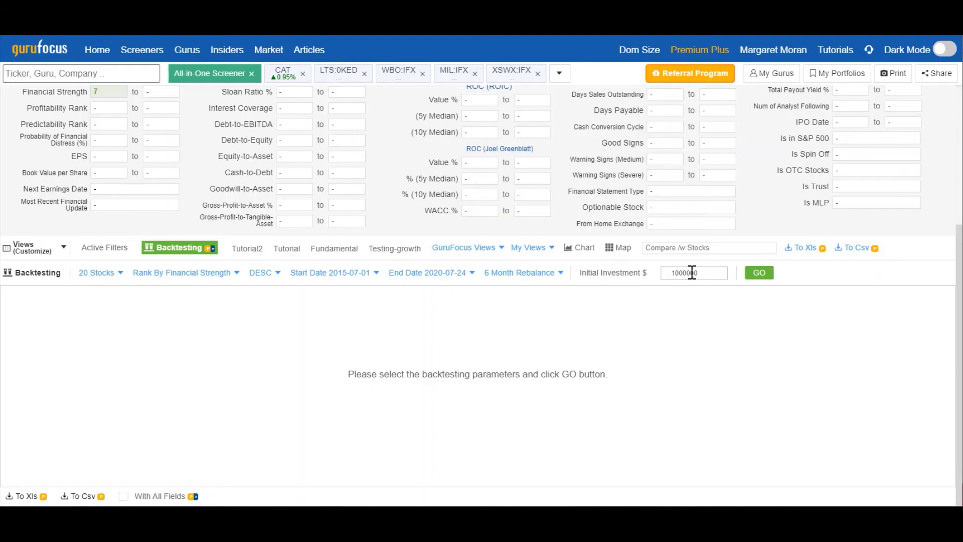
left_click(749, 279)
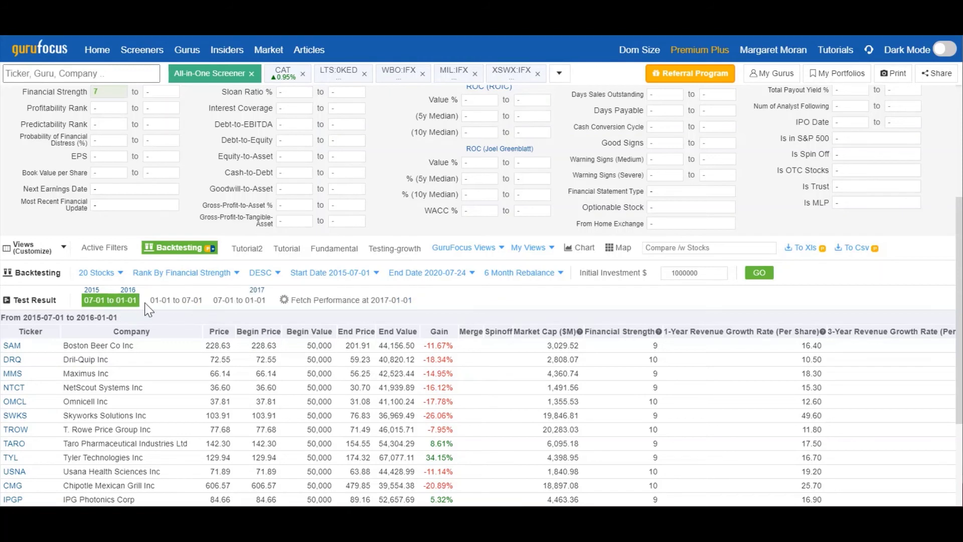
Browse the 2016 and 2017 half-year holdings, then show the performance chart versus SP500, DJIA and NASDAQ ETFs.
left_click(161, 304)
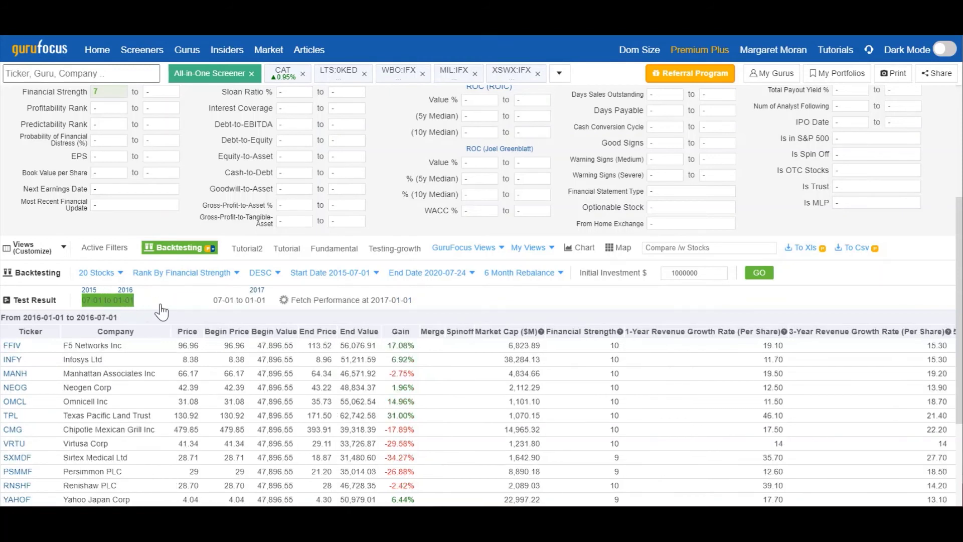
left_click(237, 301)
scroll(241, 312, "down", 3)
scroll(241, 312, "up", 2)
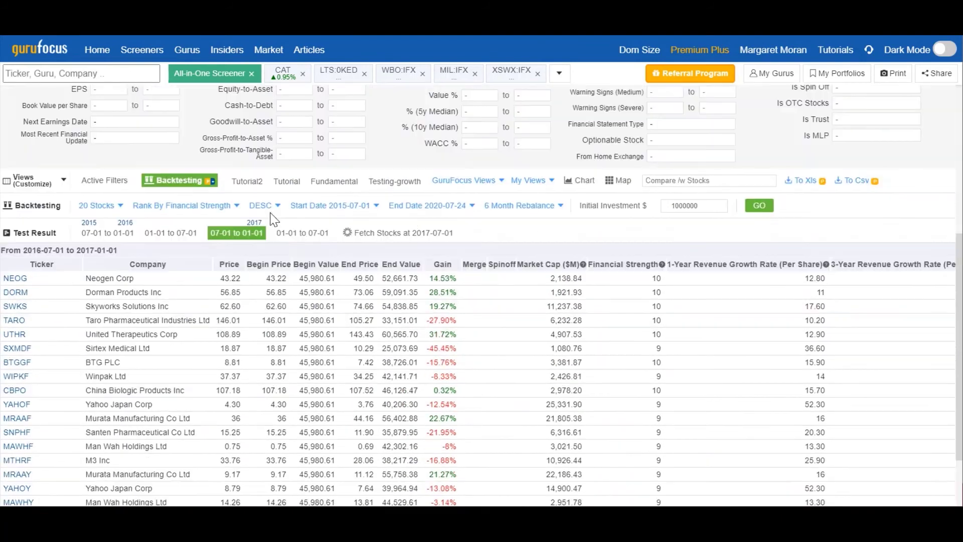
left_click(298, 233)
scroll(301, 250, "down", 2)
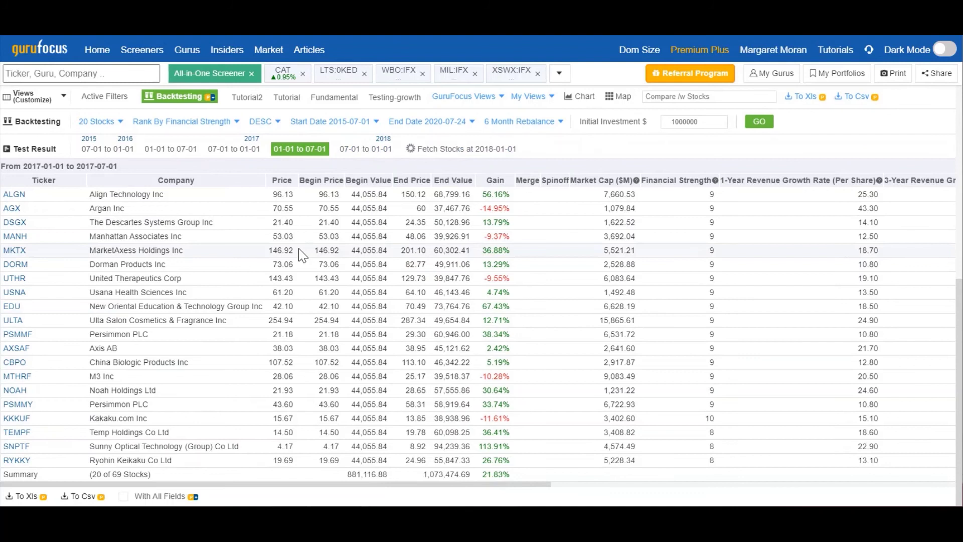
scroll(363, 314, "up", 4)
left_click(363, 319)
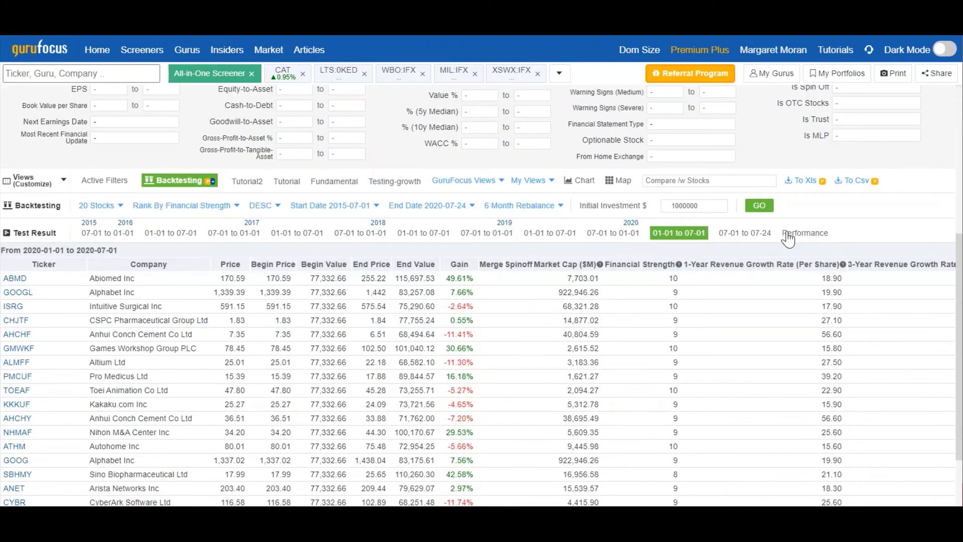
left_click(788, 237)
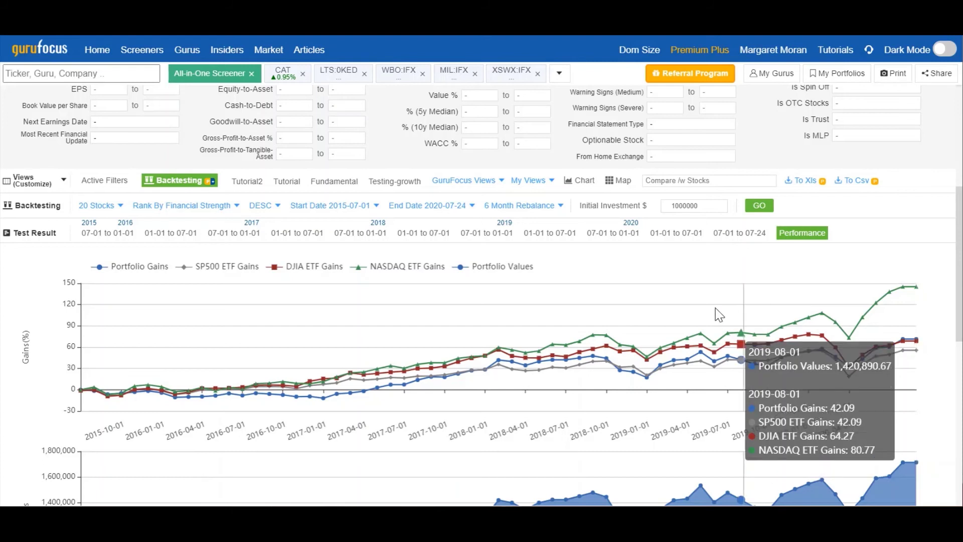
scroll(697, 326, "up", 3)
scroll(691, 331, "down", 2)
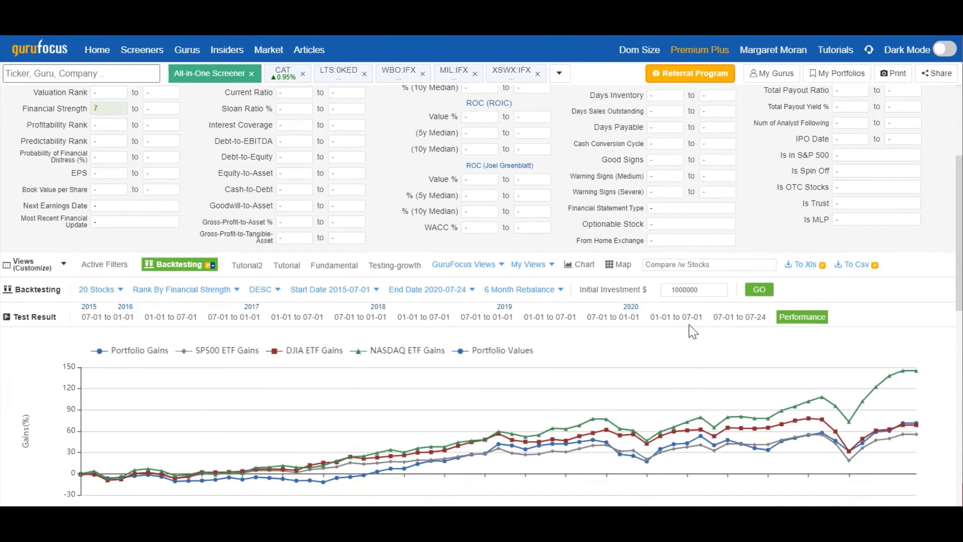
scroll(692, 331, "down", 3)
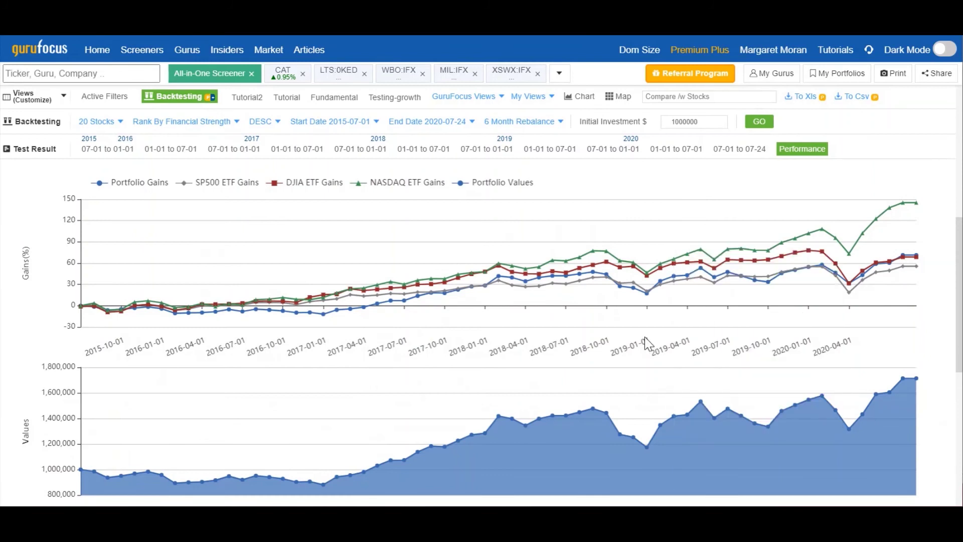
mouse_move(653, 324)
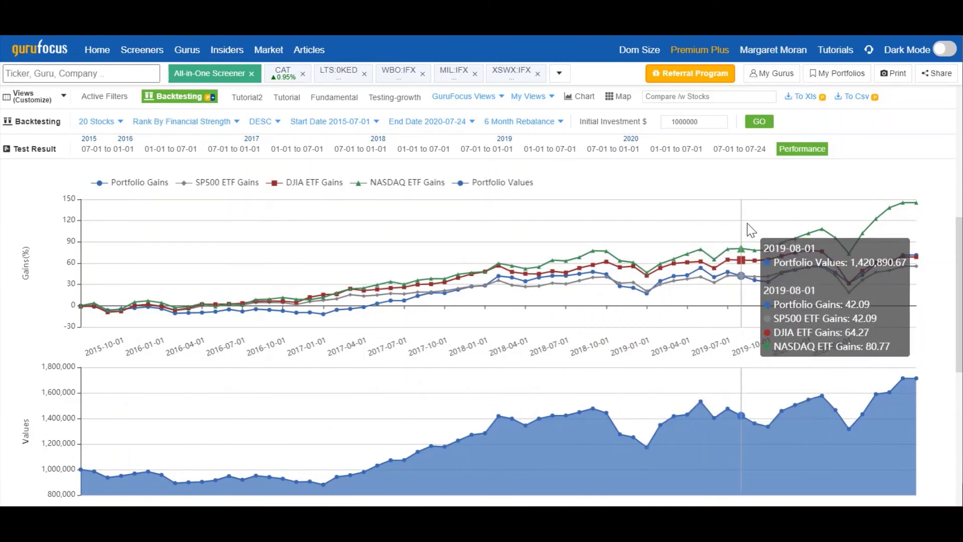